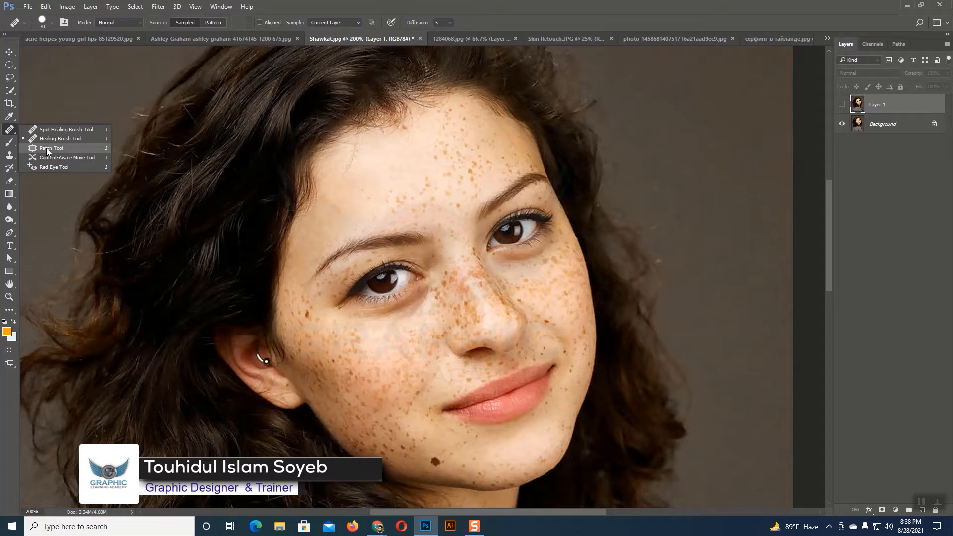
# Step: On the Background layer, use the Patch tool to replace the freckles at the centre of the forehead with clean skin from higher up
pyautogui.click(47, 150)
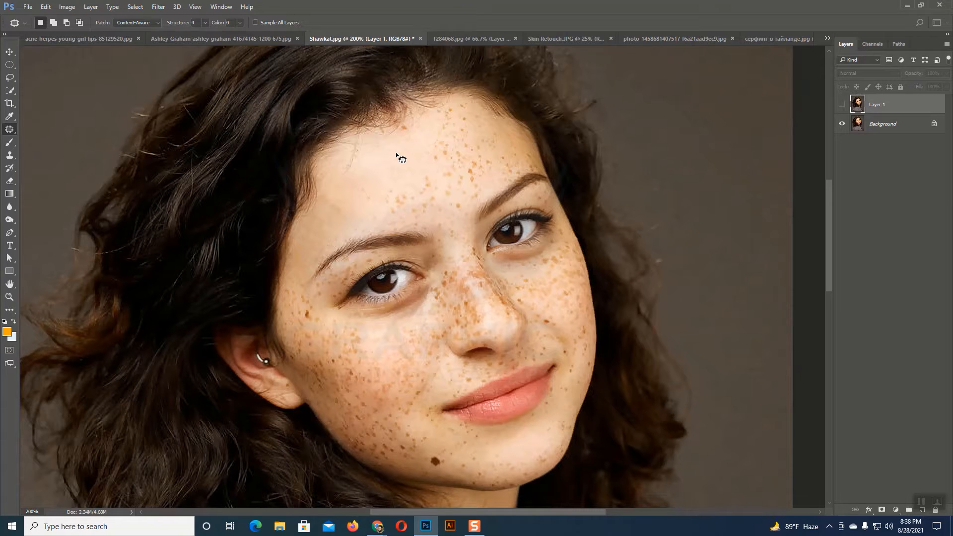
pyautogui.hotkey('ctrl', '+')
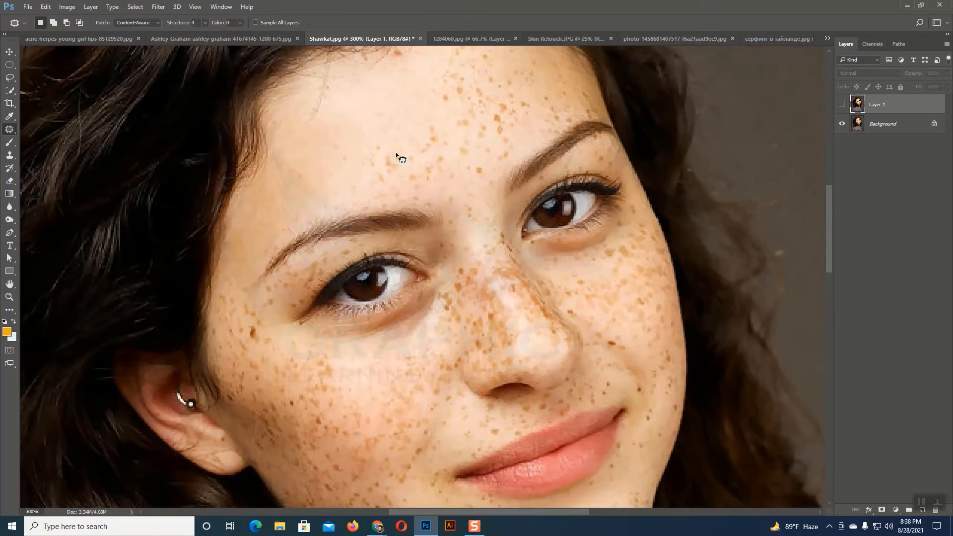
pyautogui.scroll(1, 385, 117)
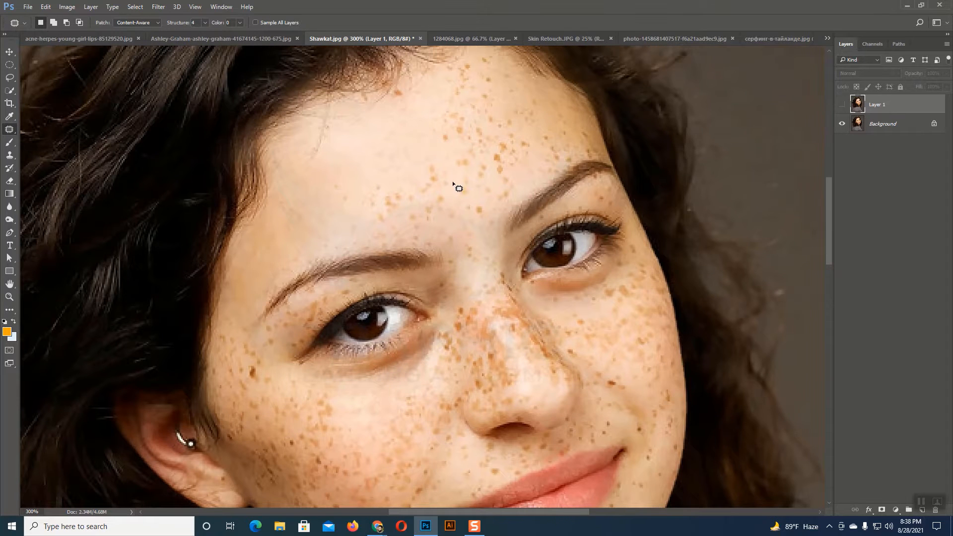
pyautogui.scroll(1, 464, 185)
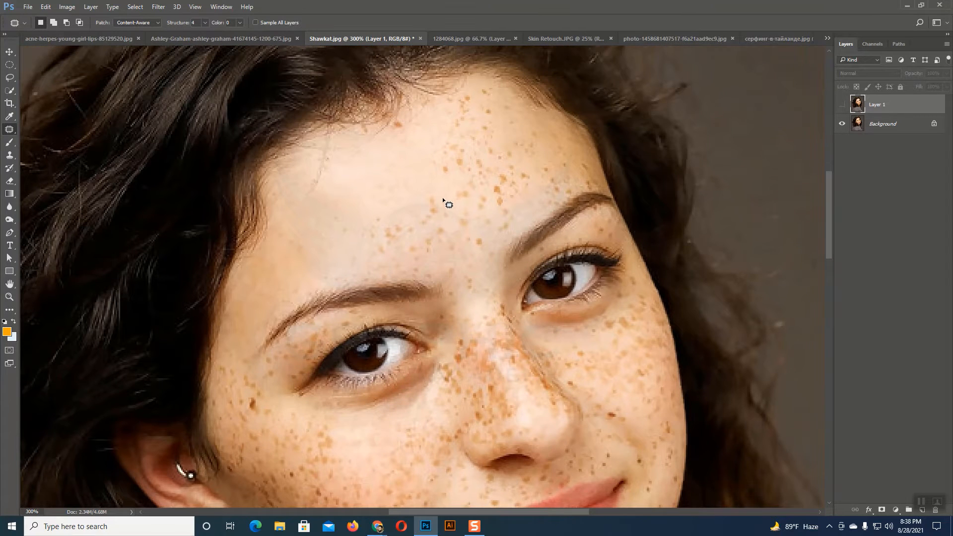
pyautogui.moveTo(413, 220)
pyautogui.mouseDown()
pyautogui.moveTo(441, 222)
pyautogui.moveTo(443, 200)
pyautogui.mouseUp()
pyautogui.click(842, 105)
pyautogui.click(879, 130)
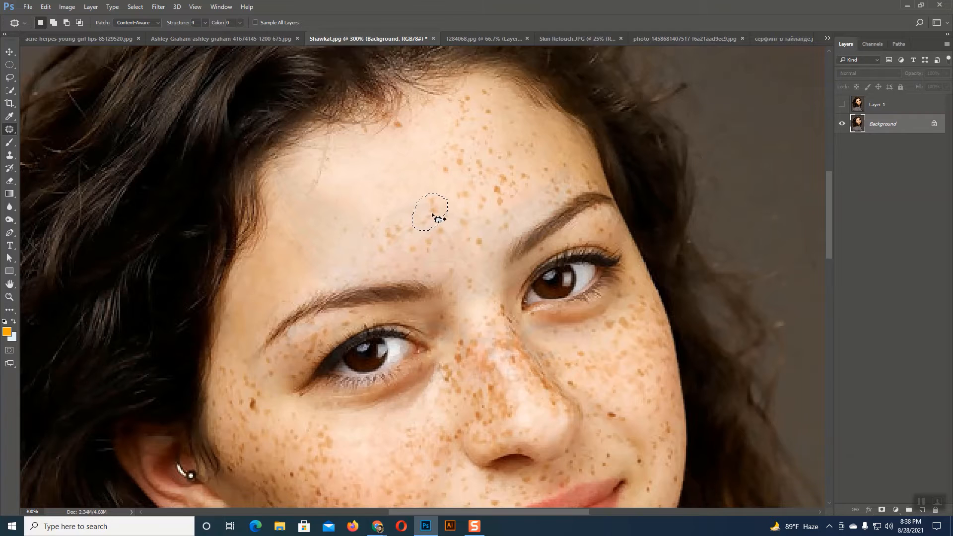
pyautogui.moveTo(430, 208); pyautogui.dragTo(403, 182)
pyautogui.hotkey('ctrl', 'd')
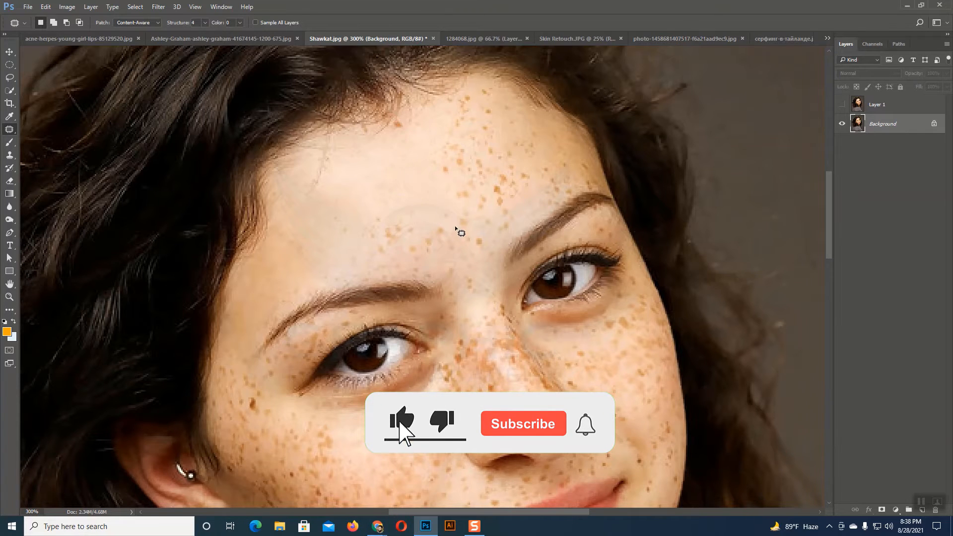
# Step: Patch the remaining freckles just above the inner end of the left-hand eyebrow with clean forehead skin
pyautogui.moveTo(456, 227)
pyautogui.mouseDown()
pyautogui.moveTo(420, 225)
pyautogui.moveTo(408, 238)
pyautogui.moveTo(409, 266)
pyautogui.moveTo(439, 265)
pyautogui.moveTo(456, 229)
pyautogui.moveTo(430, 247)
pyautogui.moveTo(390, 188)
pyautogui.mouseUp()
pyautogui.hotkey('ctrl', 'd')
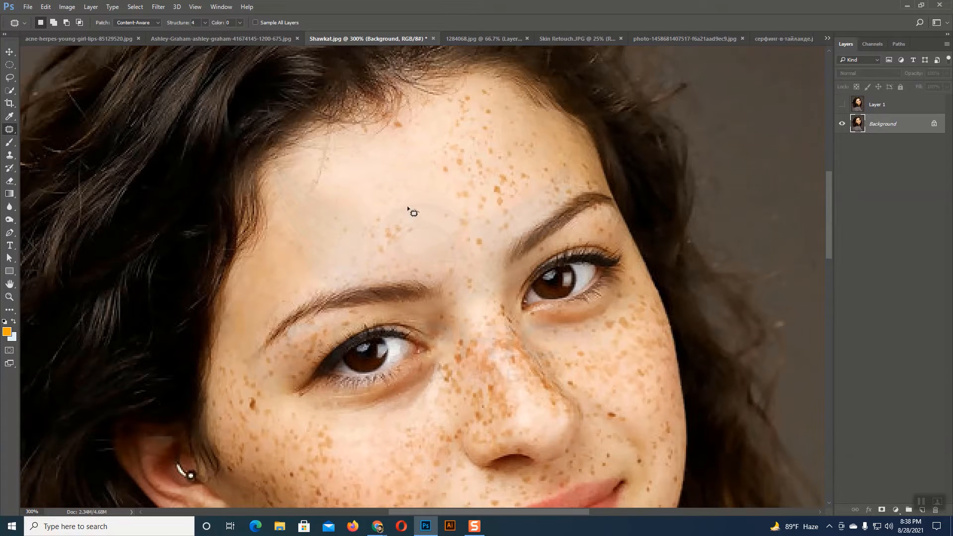
pyautogui.moveTo(418, 212)
pyautogui.mouseDown()
pyautogui.moveTo(370, 208)
pyautogui.moveTo(357, 228)
pyautogui.mouseUp()
pyautogui.moveTo(403, 205)
pyautogui.mouseDown()
pyautogui.moveTo(400, 233)
pyautogui.moveTo(400, 184)
pyautogui.mouseUp()
pyautogui.hotkey('ctrl', 'd')
# Step: Duplicate the Background layer, keeping the Patch tool active
pyautogui.scroll(-1, 427, 209)
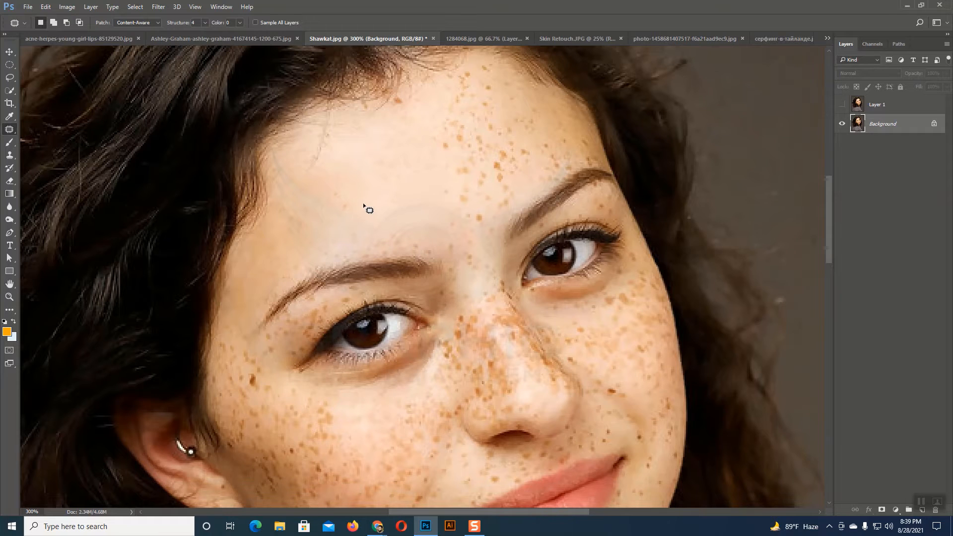
pyautogui.rightClick(7, 131)
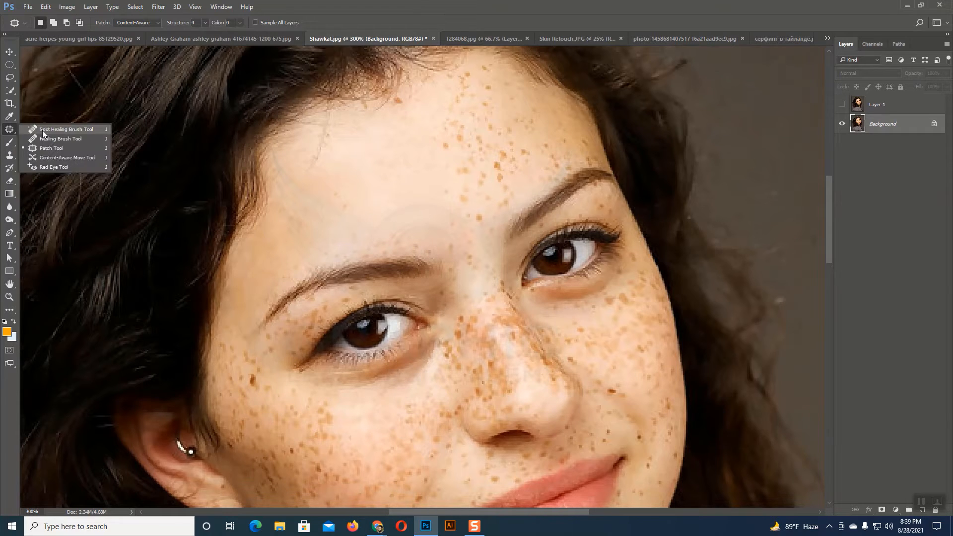
pyautogui.click(64, 147)
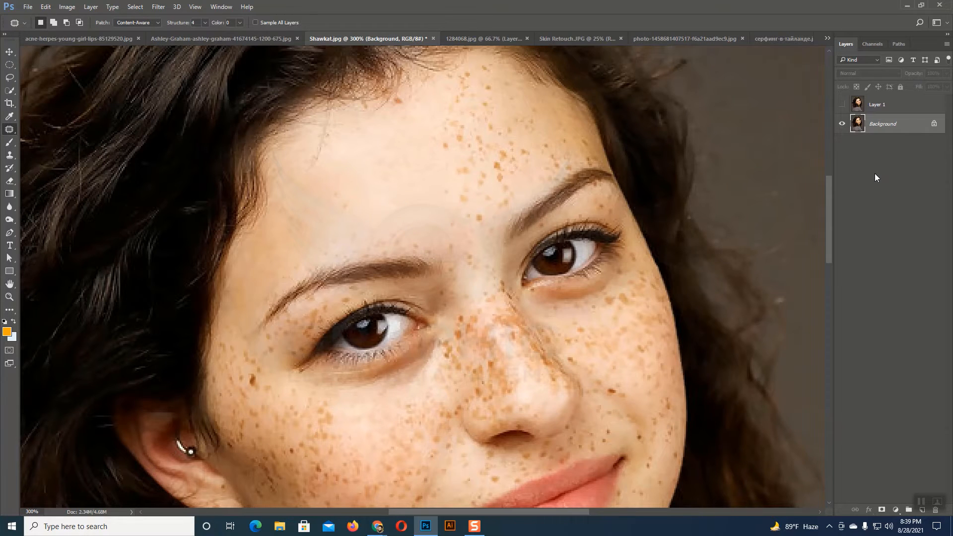
pyautogui.hotkey('ctrl', 'j')
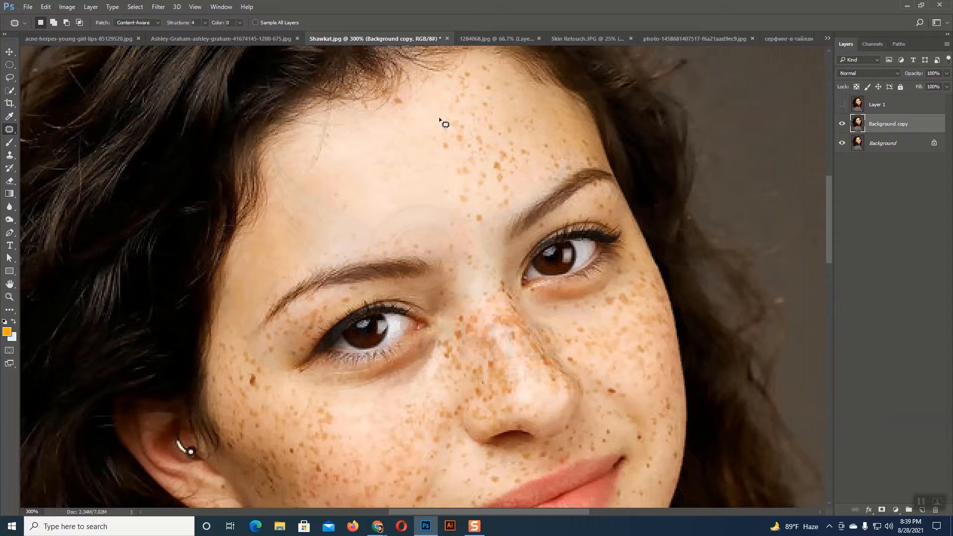
# Step: On the duplicated layer, patch the freckles across the middle and right-hand part of the forehead with clean skin
pyautogui.moveTo(462, 107)
pyautogui.mouseDown()
pyautogui.moveTo(445, 125)
pyautogui.moveTo(453, 167)
pyautogui.moveTo(479, 164)
pyautogui.moveTo(493, 120)
pyautogui.moveTo(475, 117)
pyautogui.moveTo(396, 164)
pyautogui.mouseUp()
pyautogui.hotkey('ctrl', 'd')
pyautogui.moveTo(487, 138)
pyautogui.mouseDown()
pyautogui.moveTo(449, 175)
pyautogui.moveTo(472, 195)
pyautogui.moveTo(516, 156)
pyautogui.moveTo(496, 144)
pyautogui.moveTo(432, 179)
pyautogui.moveTo(400, 184)
pyautogui.mouseUp()
pyautogui.hotkey('ctrl', 'd')
pyautogui.moveTo(441, 159)
pyautogui.mouseDown()
pyautogui.moveTo(483, 221)
pyautogui.moveTo(455, 153)
pyautogui.moveTo(437, 160)
pyautogui.moveTo(495, 175)
pyautogui.mouseUp()
pyautogui.hotkey('ctrl', 'd')
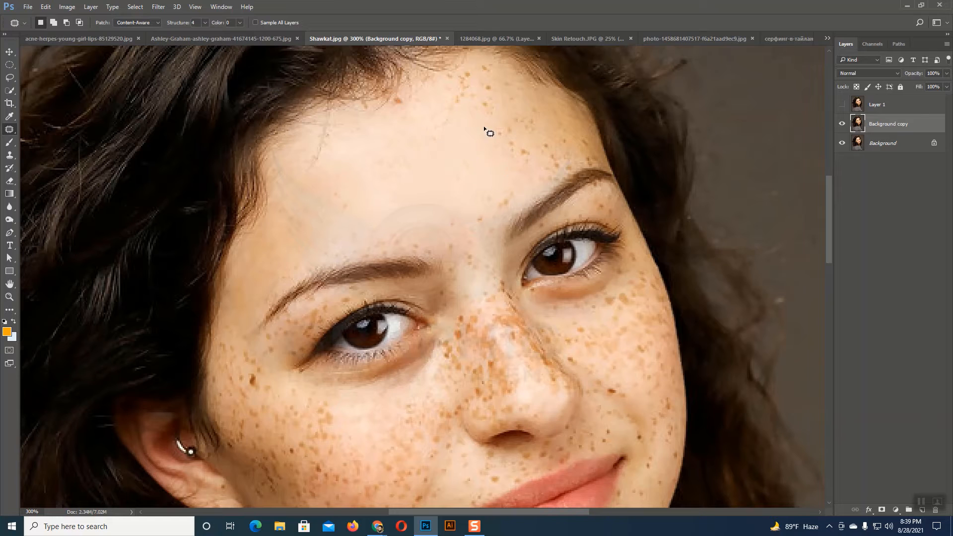
# Step: Patch the freckles on the upper right-hand forehead below the hairline with clean skin from lower on the forehead
pyautogui.moveTo(475, 63); pyautogui.dragTo(436, 118)
pyautogui.moveTo(499, 99)
pyautogui.mouseDown()
pyautogui.moveTo(483, 70)
pyautogui.moveTo(430, 123)
pyautogui.moveTo(476, 164)
pyautogui.mouseUp()
pyautogui.hotkey('ctrl', 'd')
pyautogui.moveTo(493, 89)
pyautogui.mouseDown()
pyautogui.moveTo(485, 119)
pyautogui.moveTo(493, 151)
pyautogui.moveTo(542, 140)
pyautogui.mouseUp()
pyautogui.moveTo(514, 82); pyautogui.dragTo(494, 91)
pyautogui.moveTo(487, 134); pyautogui.dragTo(463, 170)
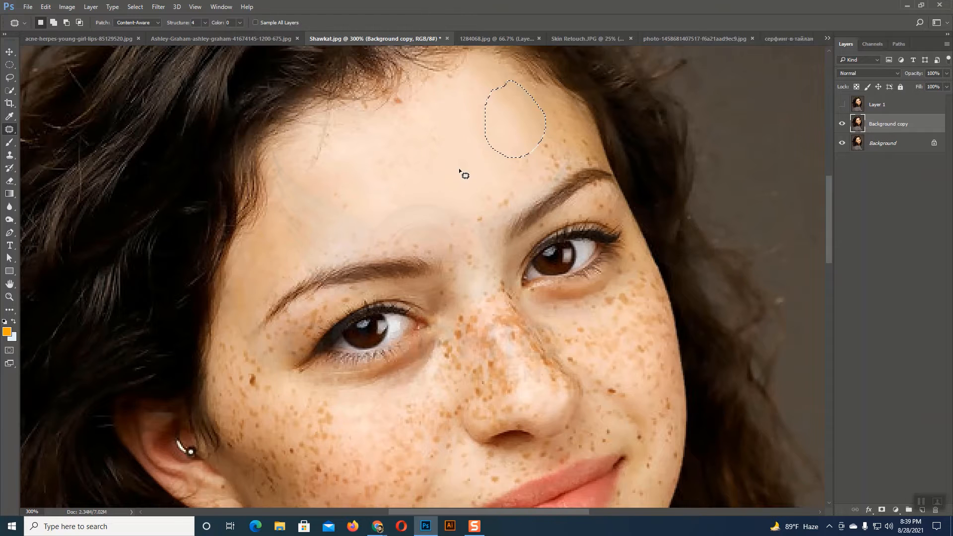
pyautogui.hotkey('ctrl', 'd')
# Step: Patch the freckles above the right-hand eyebrow and along the lower middle forehead with clean forehead skin
pyautogui.moveTo(524, 137)
pyautogui.mouseDown()
pyautogui.moveTo(501, 171)
pyautogui.moveTo(558, 179)
pyautogui.mouseUp()
pyautogui.moveTo(562, 128)
pyautogui.mouseDown()
pyautogui.moveTo(538, 123)
pyautogui.moveTo(449, 151)
pyautogui.mouseUp()
pyautogui.hotkey('ctrl', 'd')
pyautogui.moveTo(521, 197)
pyautogui.mouseDown()
pyautogui.moveTo(470, 220)
pyautogui.moveTo(489, 179)
pyautogui.moveTo(550, 173)
pyautogui.moveTo(480, 139)
pyautogui.mouseUp()
pyautogui.hotkey('ctrl', 'd')
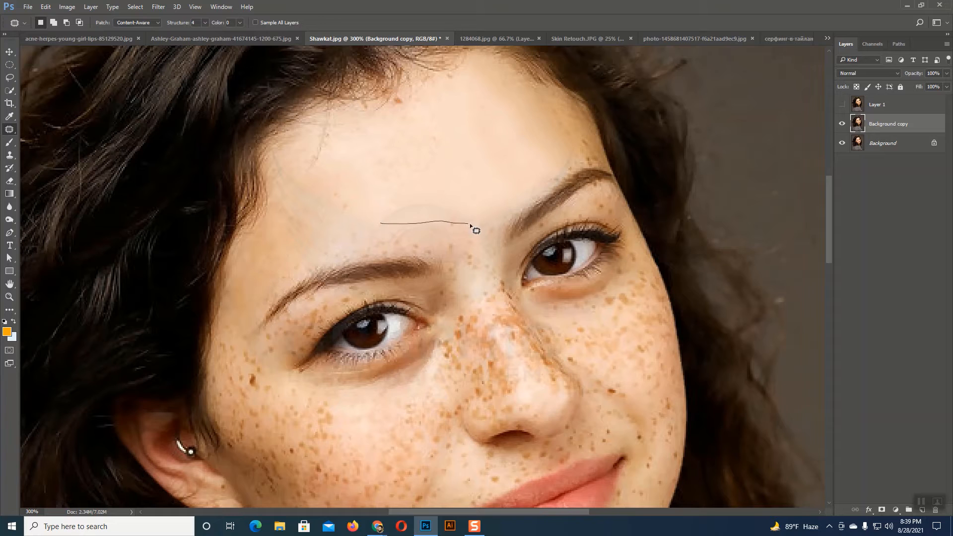
pyautogui.moveTo(470, 225)
pyautogui.mouseDown()
pyautogui.moveTo(473, 252)
pyautogui.moveTo(364, 253)
pyautogui.moveTo(351, 239)
pyautogui.moveTo(401, 223)
pyautogui.moveTo(396, 200)
pyautogui.mouseUp()
pyautogui.hotkey('ctrl', 'd')
# Step: Patch the spots between the eyebrows and at the top of the nose bridge with clean forehead skin
pyautogui.scroll(-1, 472, 210)
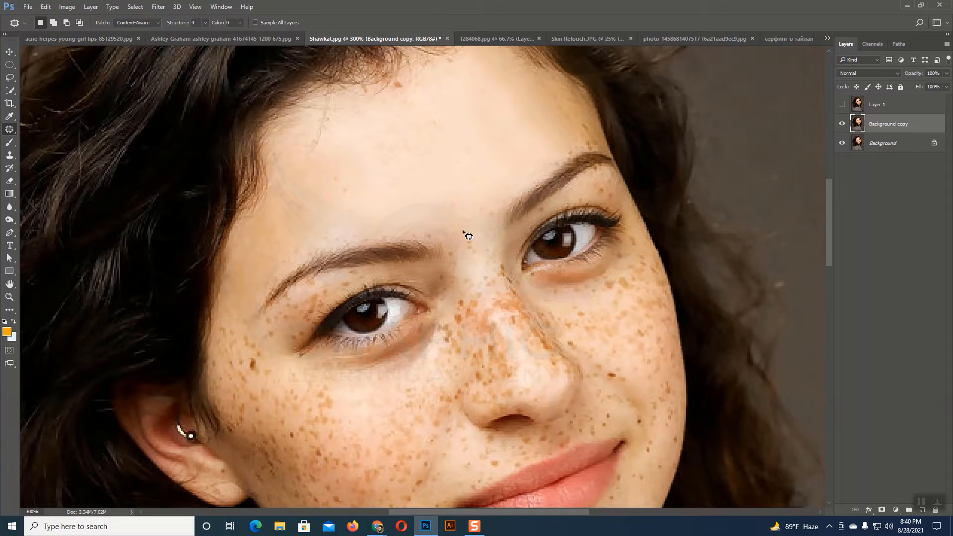
pyautogui.moveTo(464, 229)
pyautogui.mouseDown()
pyautogui.moveTo(476, 271)
pyautogui.moveTo(495, 269)
pyautogui.moveTo(457, 186)
pyautogui.mouseUp()
pyautogui.hotkey('ctrl', 'd')
pyautogui.moveTo(480, 276)
pyautogui.mouseDown()
pyautogui.moveTo(504, 320)
pyautogui.moveTo(480, 276)
pyautogui.moveTo(478, 236)
pyautogui.moveTo(382, 171)
pyautogui.mouseUp()
pyautogui.hotkey('ctrl', 'd')
# Step: Patch the freckles on the nose bridge and its right-hand side with clean forehead skin, and clear the selection
pyautogui.moveTo(485, 269)
pyautogui.mouseDown()
pyautogui.moveTo(517, 325)
pyautogui.moveTo(502, 264)
pyautogui.mouseUp()
pyautogui.moveTo(516, 310)
pyautogui.mouseDown()
pyautogui.moveTo(454, 188)
pyautogui.moveTo(427, 185)
pyautogui.mouseUp()
pyautogui.hotkey('ctrl', 'd')
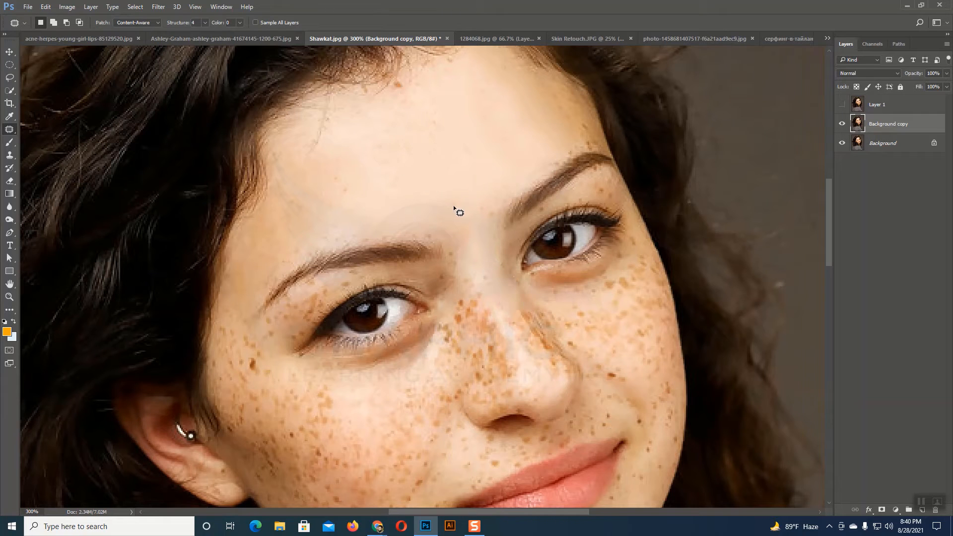
pyautogui.moveTo(517, 309)
pyautogui.mouseDown()
pyautogui.moveTo(556, 347)
pyautogui.moveTo(538, 312)
pyautogui.moveTo(519, 306)
pyautogui.mouseUp()
pyautogui.moveTo(539, 318)
pyautogui.mouseDown()
pyautogui.moveTo(506, 286)
pyautogui.moveTo(506, 330)
pyautogui.moveTo(511, 307)
pyautogui.moveTo(497, 299)
pyautogui.mouseUp()
pyautogui.hotkey('ctrl', 'd')
pyautogui.moveTo(522, 313)
pyautogui.mouseDown()
pyautogui.moveTo(504, 291)
pyautogui.moveTo(549, 334)
pyautogui.moveTo(536, 297)
pyautogui.moveTo(510, 295)
pyautogui.moveTo(465, 197)
pyautogui.mouseUp()
pyautogui.hotkey('ctrl', 'd')
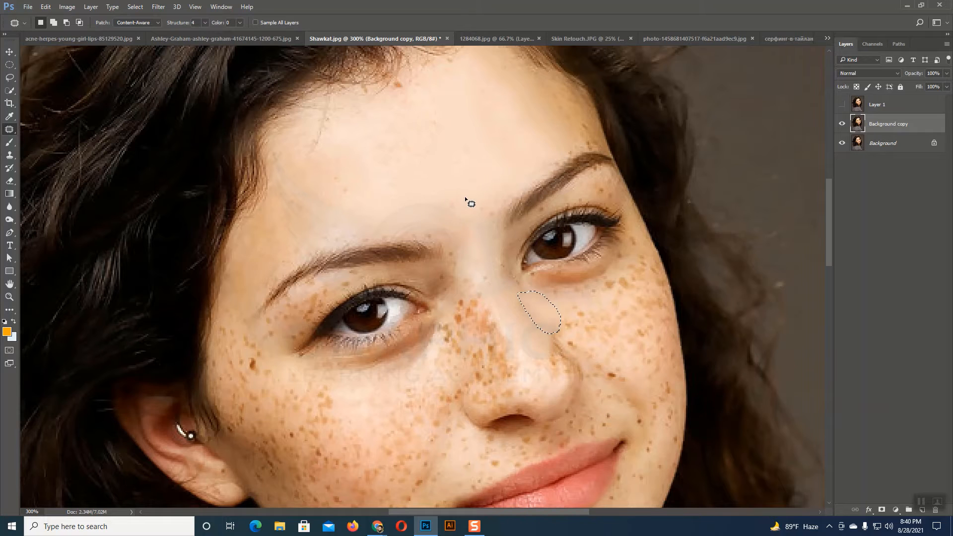
pyautogui.hotkey('ctrl', 'd')
# Step: Outline the whole right-hand eye with the Patch tool, try replacing it with forehead skin, and undo the patch
pyautogui.moveTo(500, 271)
pyautogui.mouseDown()
pyautogui.moveTo(516, 278)
pyautogui.moveTo(500, 267)
pyautogui.mouseUp()
pyautogui.moveTo(573, 194)
pyautogui.mouseDown()
pyautogui.moveTo(626, 196)
pyautogui.moveTo(637, 207)
pyautogui.moveTo(635, 252)
pyautogui.mouseUp()
pyautogui.moveTo(603, 292)
pyautogui.mouseDown()
pyautogui.moveTo(563, 297)
pyautogui.moveTo(524, 299)
pyautogui.mouseUp()
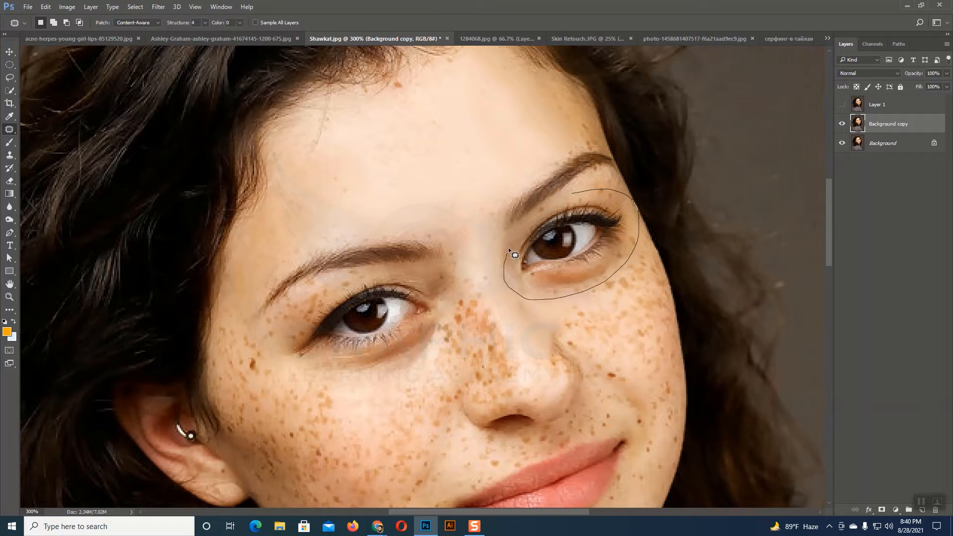
pyautogui.moveTo(576, 200); pyautogui.dragTo(574, 196)
pyautogui.moveTo(582, 251); pyautogui.dragTo(440, 150)
pyautogui.hotkey('ctrl', 'd')
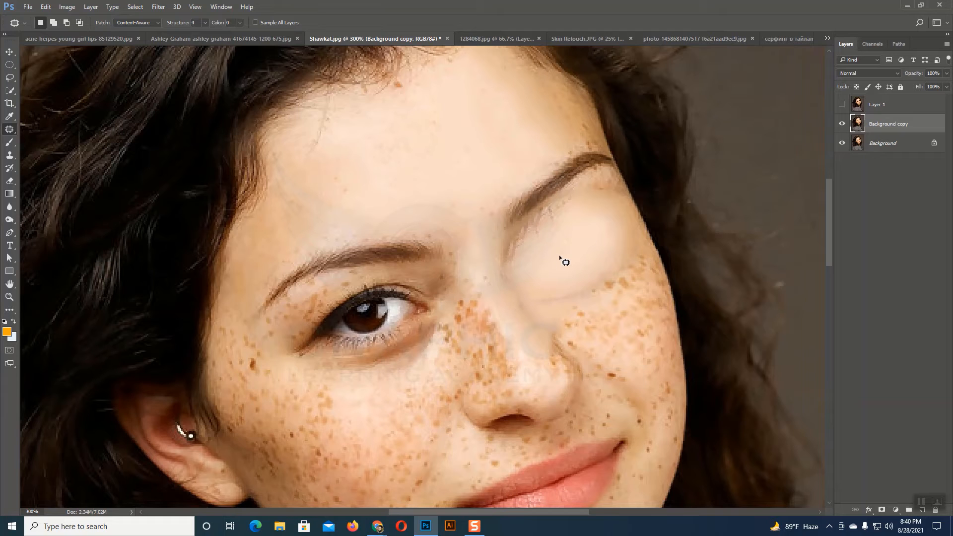
pyautogui.hotkey('ctrl', '-')
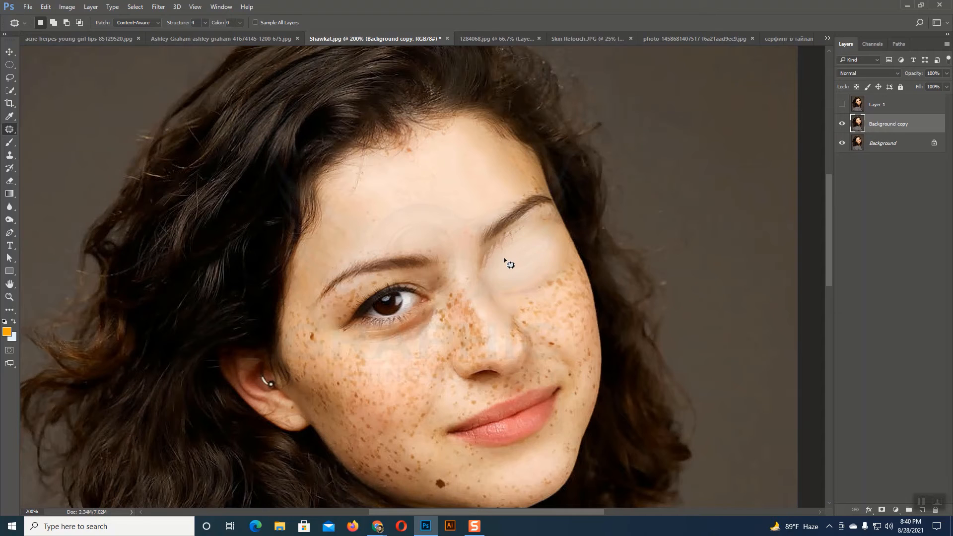
pyautogui.hotkey('ctrl', 'z')
pyautogui.hotkey('ctrl', 'd')
# Step: Set the patch Structure to 6, try patching the right-hand eye with forehead skin, and undo it
pyautogui.click(205, 22)
pyautogui.hotkey('ctrl', 'z')
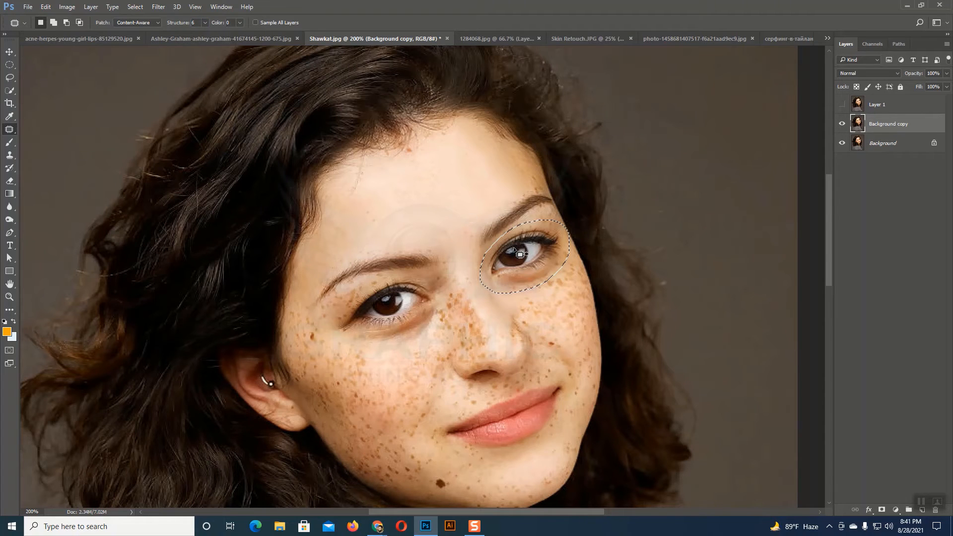
pyautogui.moveTo(534, 218); pyautogui.dragTo(442, 155)
pyautogui.hotkey('ctrl', 'd')
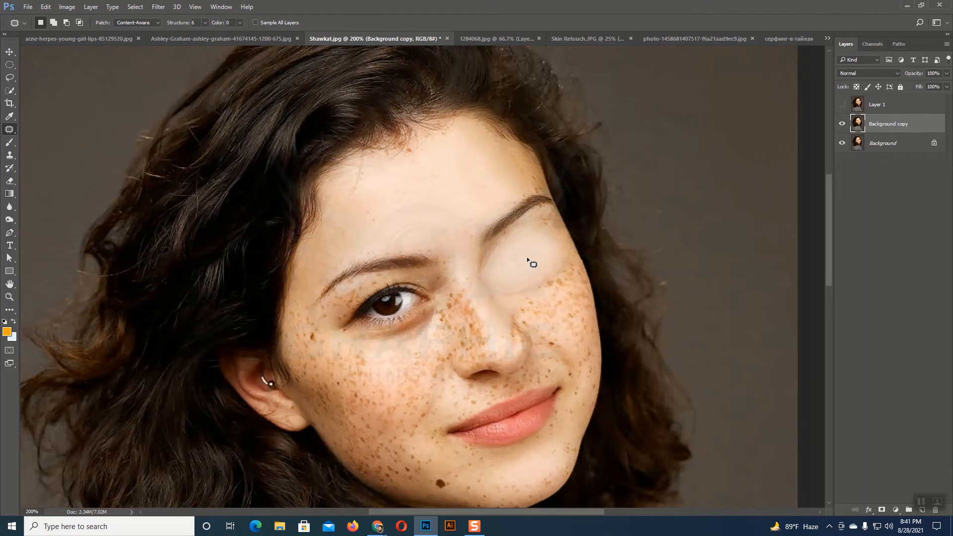
pyautogui.hotkey('ctrl', 'z')
pyautogui.hotkey('ctrl', 'z')
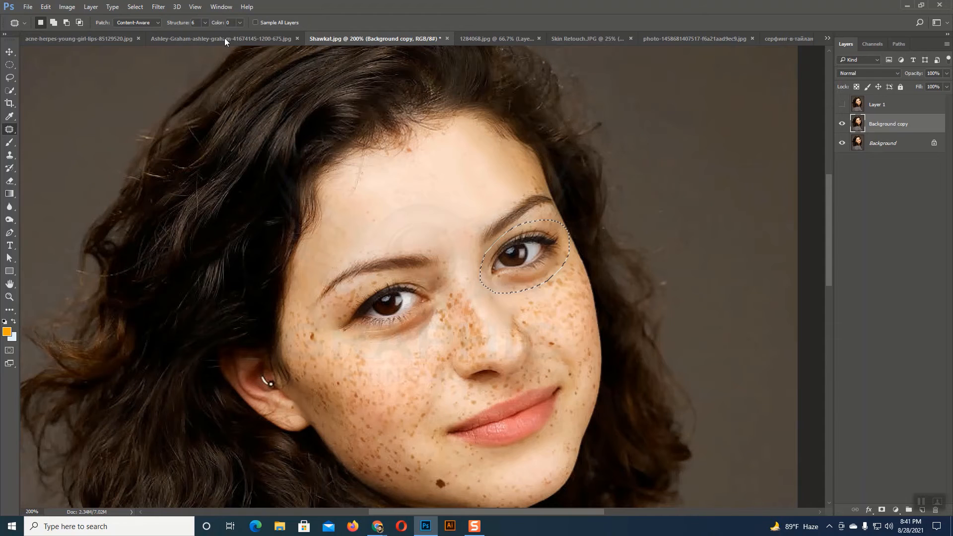
# Step: Set the patch Structure to 7, try covering the right-hand eye with forehead skin, and undo the patch
pyautogui.click(203, 23)
pyautogui.moveTo(203, 34); pyautogui.dragTo(240, 38)
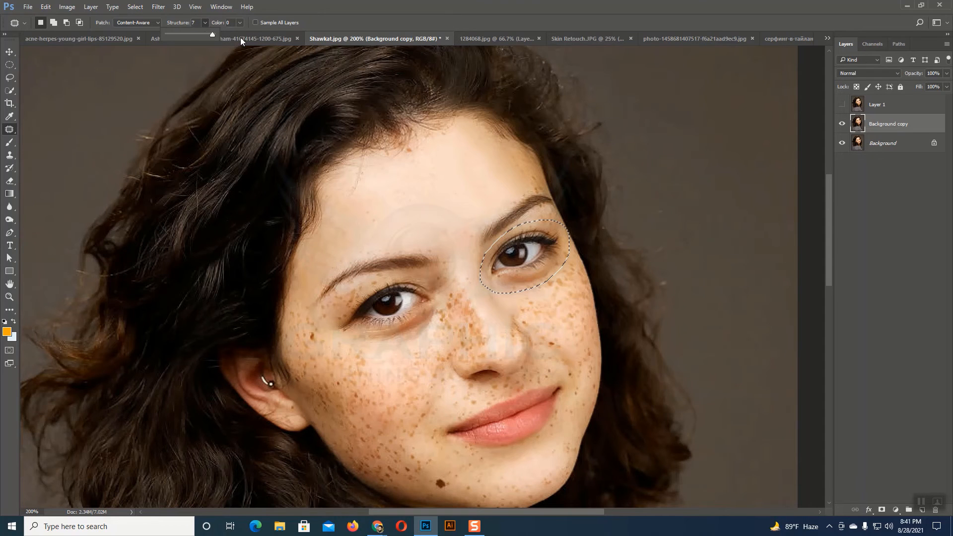
pyautogui.click(205, 23)
pyautogui.moveTo(492, 232); pyautogui.dragTo(400, 183)
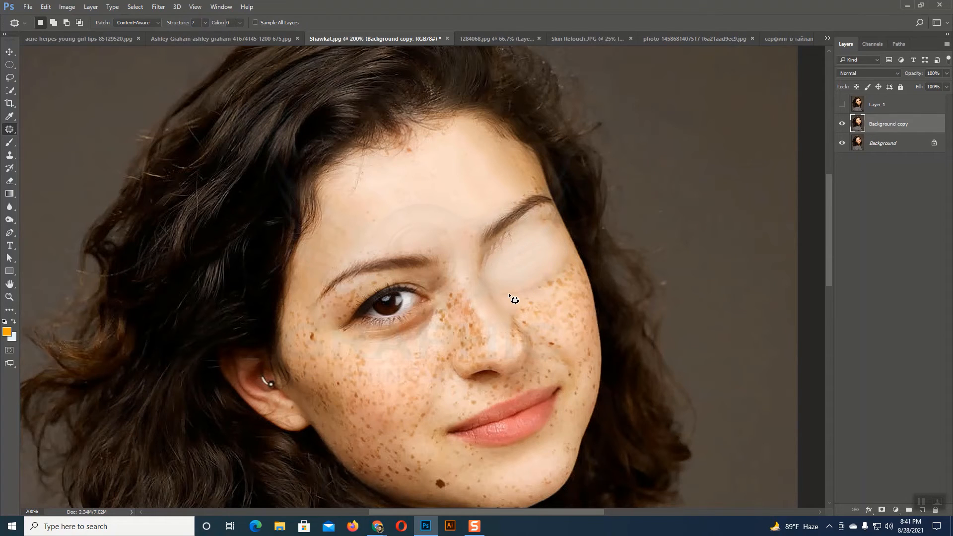
pyautogui.hotkey('ctrl', 'alt', 'z')
pyautogui.hotkey('ctrl', 'alt', 'z')
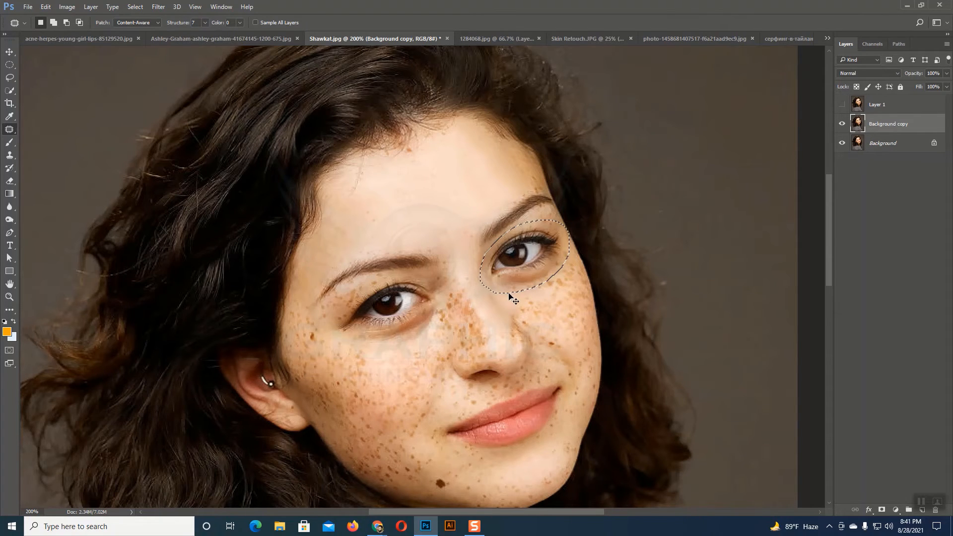
# Step: Set the patch Structure to 3, test it on the right-hand eye, undo the test patch and clear the selection
pyautogui.click(204, 22)
pyautogui.click(205, 23)
pyautogui.moveTo(532, 279); pyautogui.dragTo(435, 226)
pyautogui.hotkey('ctrl', 'd')
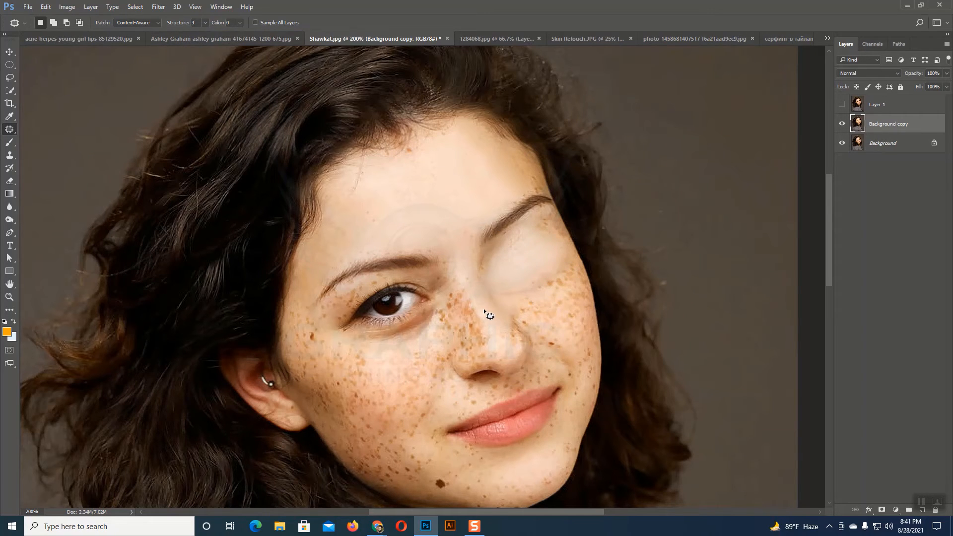
pyautogui.hotkey('ctrl', 'z')
pyautogui.hotkey('ctrl', 'z')
pyautogui.hotkey('ctrl', 'd')
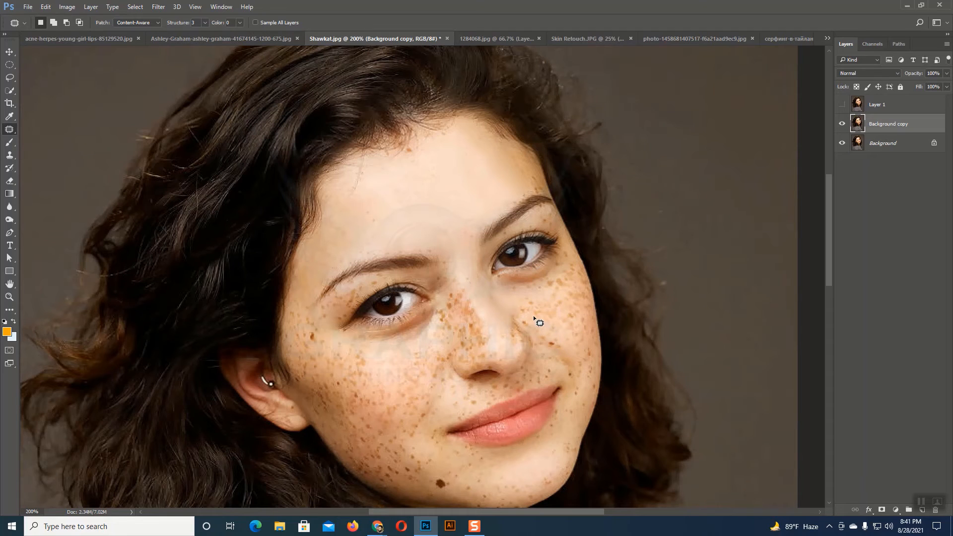
# Step: Patch the freckles down the left-hand side and middle of the nose bridge with clean forehead skin
pyautogui.moveTo(463, 285)
pyautogui.mouseDown()
pyautogui.moveTo(454, 310)
pyautogui.moveTo(476, 330)
pyautogui.moveTo(474, 296)
pyautogui.moveTo(432, 202)
pyautogui.moveTo(442, 200)
pyautogui.mouseUp()
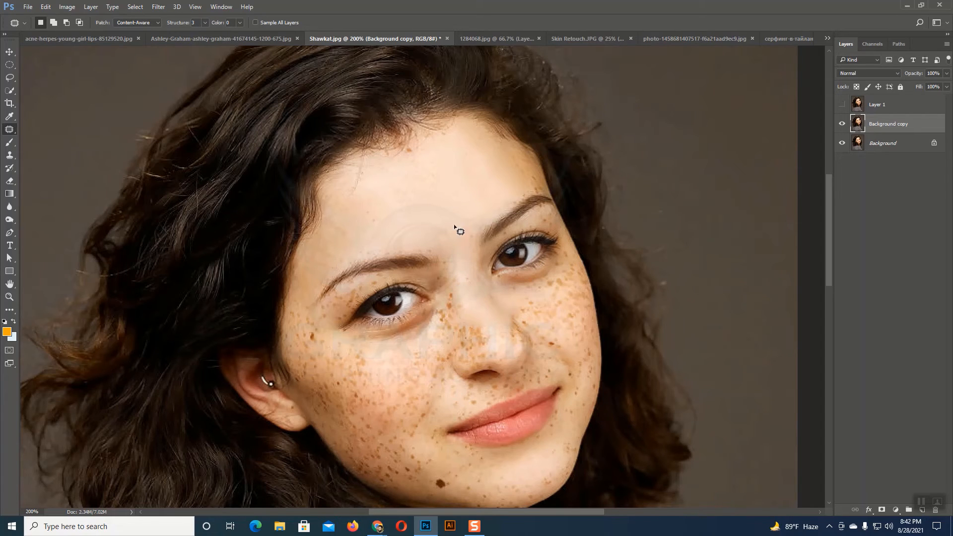
pyautogui.moveTo(447, 308)
pyautogui.mouseDown()
pyautogui.moveTo(466, 298)
pyautogui.moveTo(470, 315)
pyautogui.moveTo(449, 284)
pyautogui.mouseUp()
pyautogui.moveTo(455, 304)
pyautogui.mouseDown()
pyautogui.moveTo(428, 227)
pyautogui.moveTo(410, 211)
pyautogui.mouseUp()
pyautogui.hotkey('ctrl', 'd')
pyautogui.moveTo(469, 322); pyautogui.dragTo(489, 323)
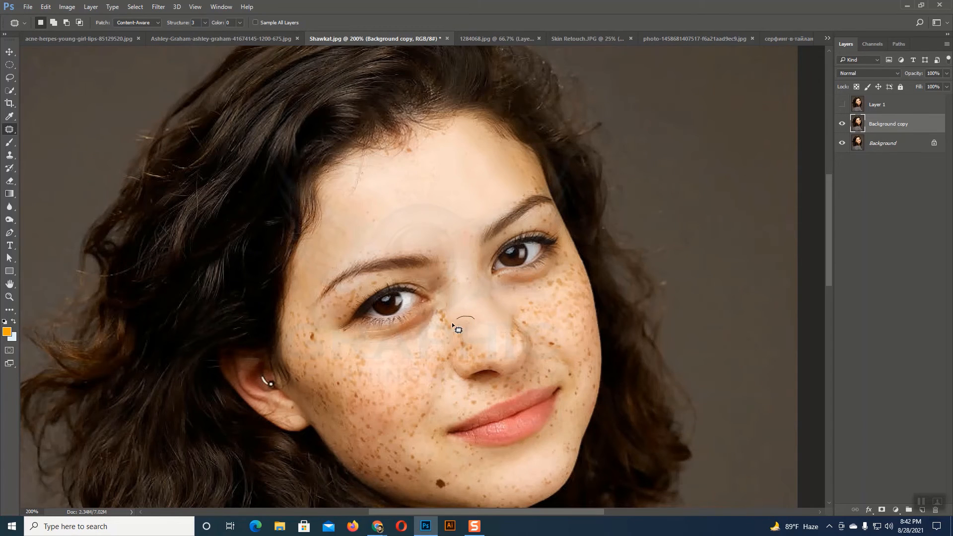
pyautogui.moveTo(452, 323)
pyautogui.mouseDown()
pyautogui.moveTo(472, 339)
pyautogui.moveTo(475, 320)
pyautogui.moveTo(425, 214)
pyautogui.mouseUp()
pyautogui.hotkey('ctrl', 'd')
# Step: In the Ashley-Graham image, patch the skin beneath the right-hand eye with smoother skin from the forehead
pyautogui.click(227, 39)
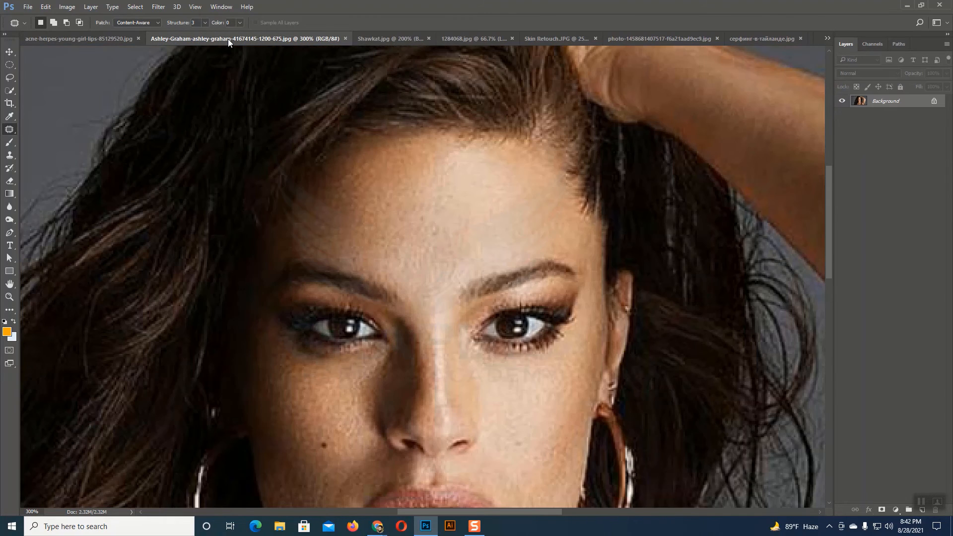
pyautogui.scroll(-3, 501, 370)
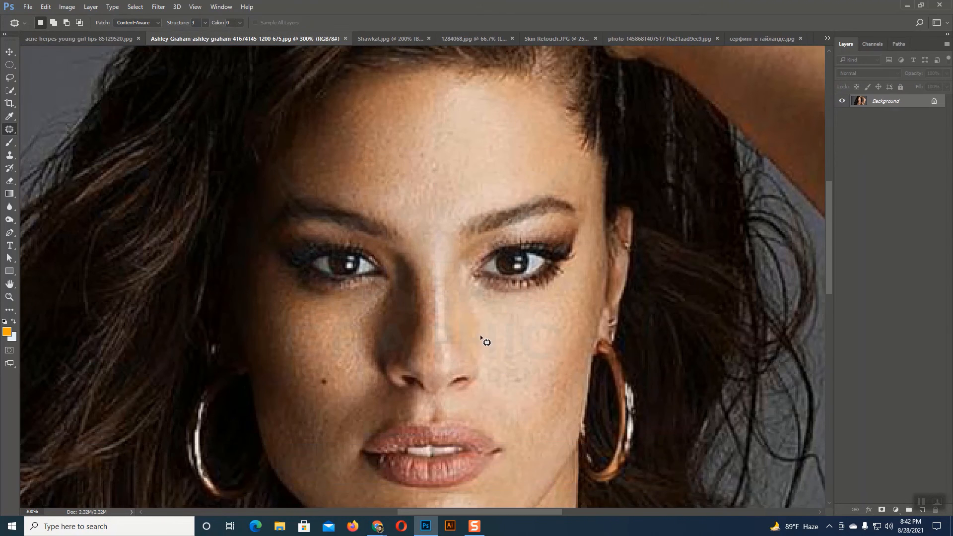
pyautogui.moveTo(486, 293)
pyautogui.mouseDown()
pyautogui.moveTo(570, 274)
pyautogui.moveTo(577, 290)
pyautogui.moveTo(554, 310)
pyautogui.moveTo(510, 319)
pyautogui.moveTo(477, 292)
pyautogui.moveTo(502, 288)
pyautogui.moveTo(504, 196)
pyautogui.moveTo(493, 149)
pyautogui.moveTo(475, 138)
pyautogui.mouseUp()
pyautogui.hotkey('ctrl', 'd')
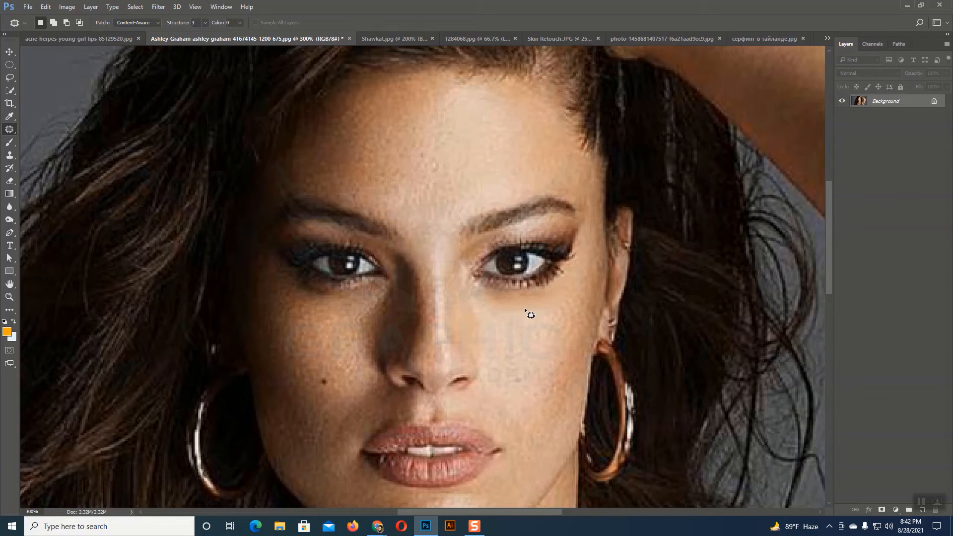
# Step: Switch to the 1284068.jpg image
pyautogui.click(396, 39)
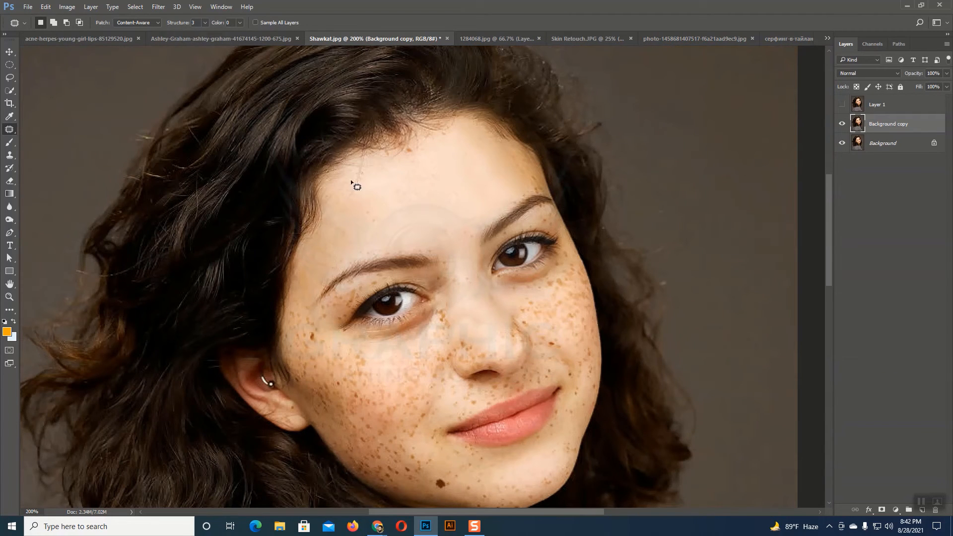
pyautogui.rightClick(9, 130)
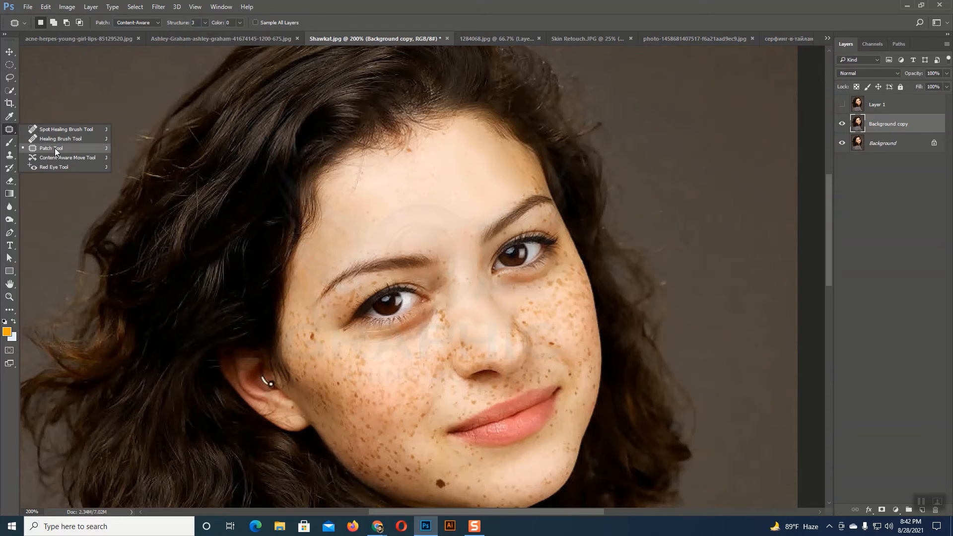
pyautogui.click(475, 38)
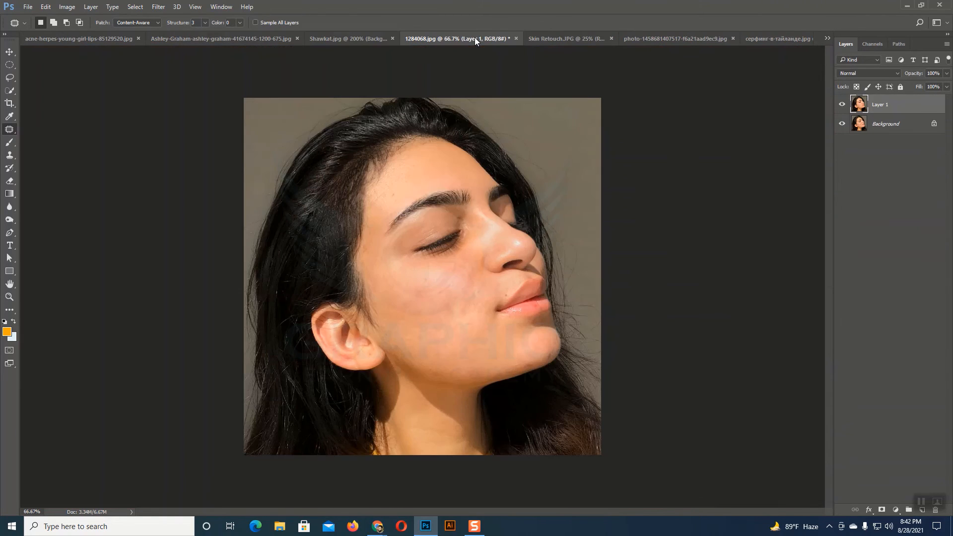
# Step: In the acne-herpes-young-girl-lips image, patch the spotted skin on the lower left-hand cheek with clean skin beside it
pyautogui.click(224, 42)
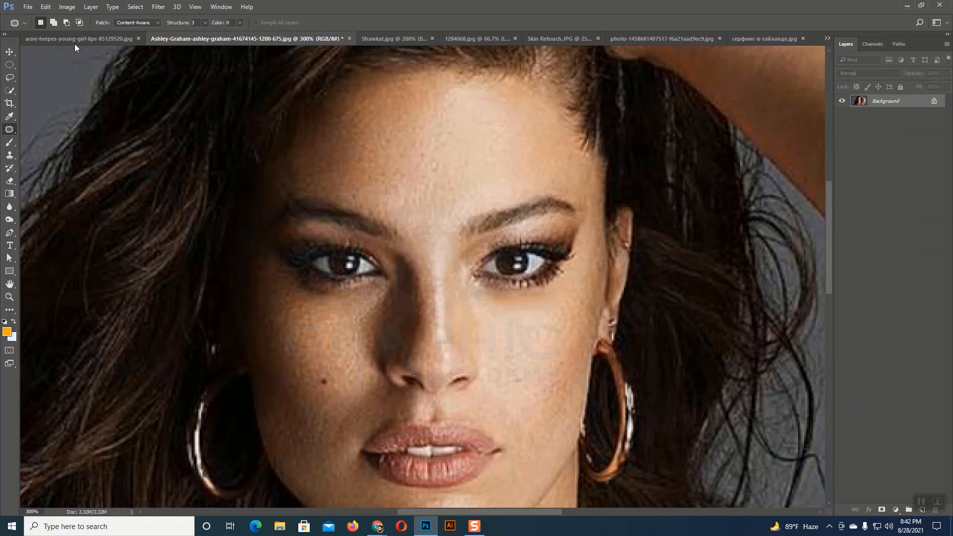
pyautogui.click(75, 41)
pyautogui.scroll(2, 573, 239)
pyautogui.scroll(-5, 573, 239)
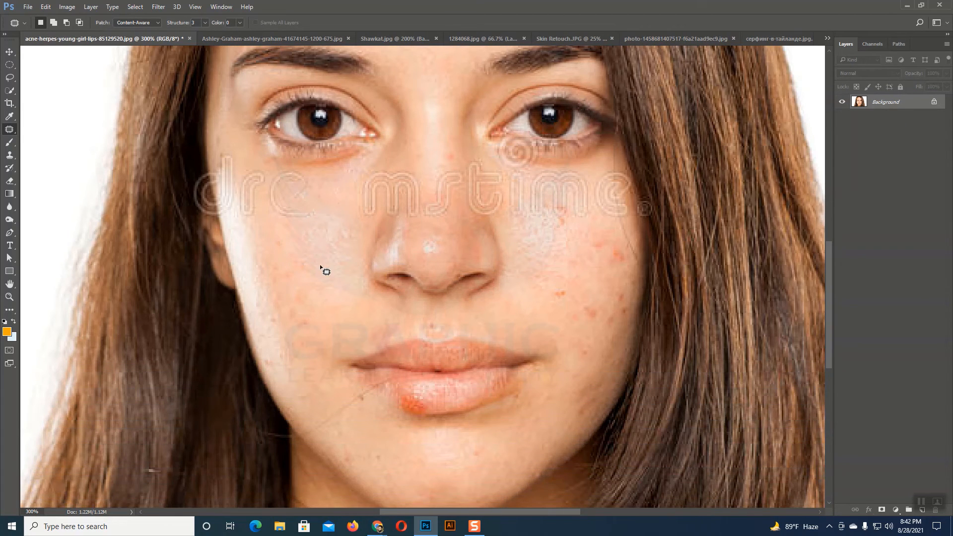
pyautogui.moveTo(314, 254)
pyautogui.mouseDown()
pyautogui.moveTo(293, 241)
pyautogui.moveTo(271, 252)
pyautogui.moveTo(276, 291)
pyautogui.moveTo(321, 319)
pyautogui.moveTo(312, 255)
pyautogui.mouseUp()
pyautogui.scroll(3, 323, 313)
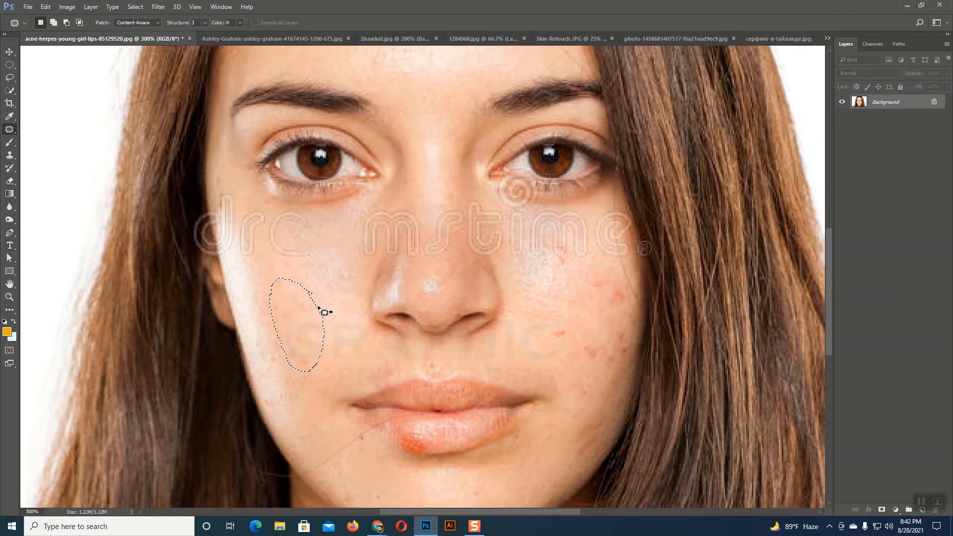
pyautogui.scroll(-2, 377, 234)
pyautogui.moveTo(311, 346); pyautogui.dragTo(344, 346)
pyautogui.hotkey('ctrl', 'd')
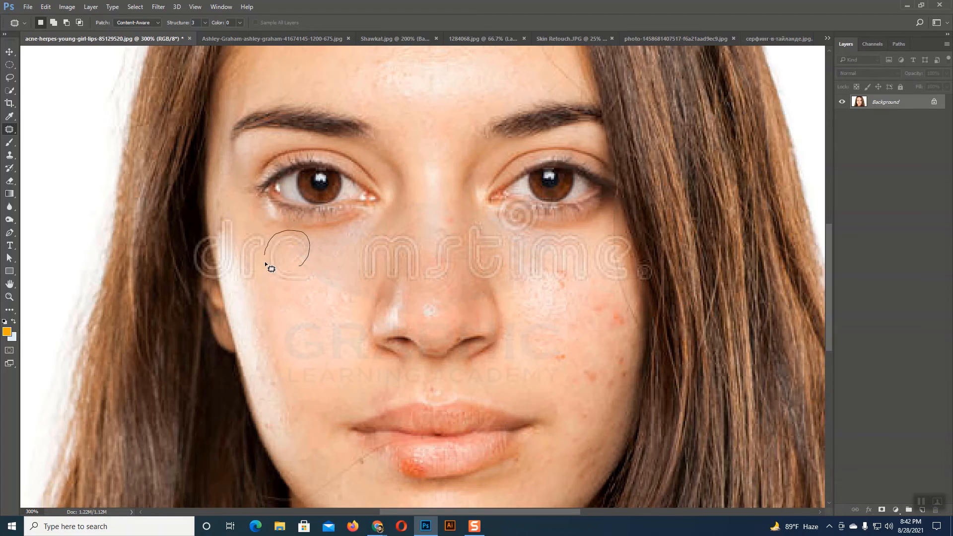
# Step: Patch the watermark letters beneath the left-hand eye with clean skin from the cheek below and clear the selection
pyautogui.moveTo(265, 263)
pyautogui.mouseDown()
pyautogui.moveTo(281, 283)
pyautogui.moveTo(313, 286)
pyautogui.moveTo(318, 273)
pyautogui.moveTo(299, 262)
pyautogui.mouseUp()
pyautogui.moveTo(298, 263); pyautogui.dragTo(293, 321)
pyautogui.hotkey('ctrl', 'd')
pyautogui.moveTo(237, 268)
pyautogui.mouseDown()
pyautogui.moveTo(262, 277)
pyautogui.moveTo(262, 260)
pyautogui.moveTo(251, 269)
pyautogui.moveTo(252, 311)
pyautogui.moveTo(398, 304)
pyautogui.mouseUp()
pyautogui.hotkey('ctrl', 'd')
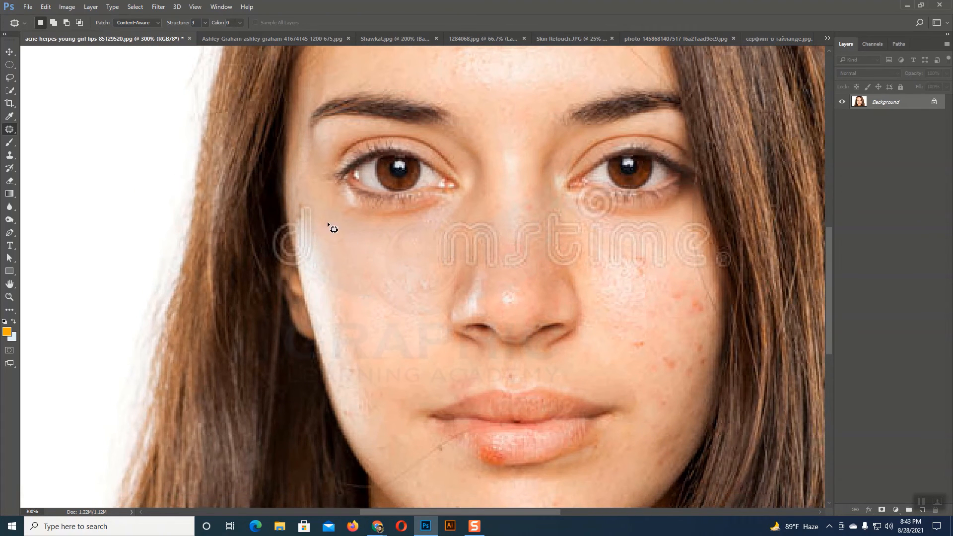
# Step: Patch the watermark at the left-hand cheek's outer edge and the strip beside the nose with nearby skin
pyautogui.moveTo(315, 216)
pyautogui.mouseDown()
pyautogui.moveTo(312, 203)
pyautogui.moveTo(295, 207)
pyautogui.moveTo(293, 228)
pyautogui.moveTo(319, 285)
pyautogui.moveTo(364, 273)
pyautogui.mouseUp()
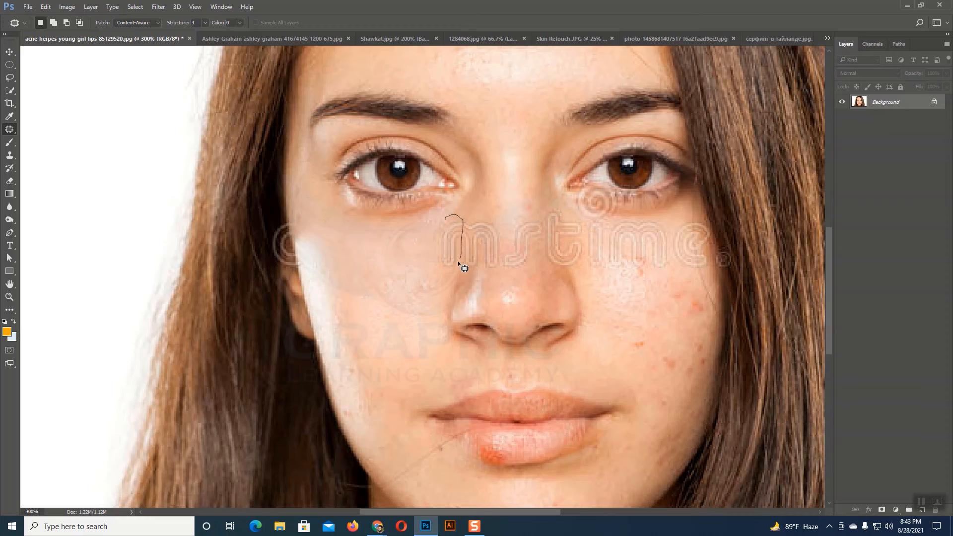
pyautogui.moveTo(432, 259)
pyautogui.mouseDown()
pyautogui.moveTo(456, 238)
pyautogui.moveTo(442, 283)
pyautogui.mouseUp()
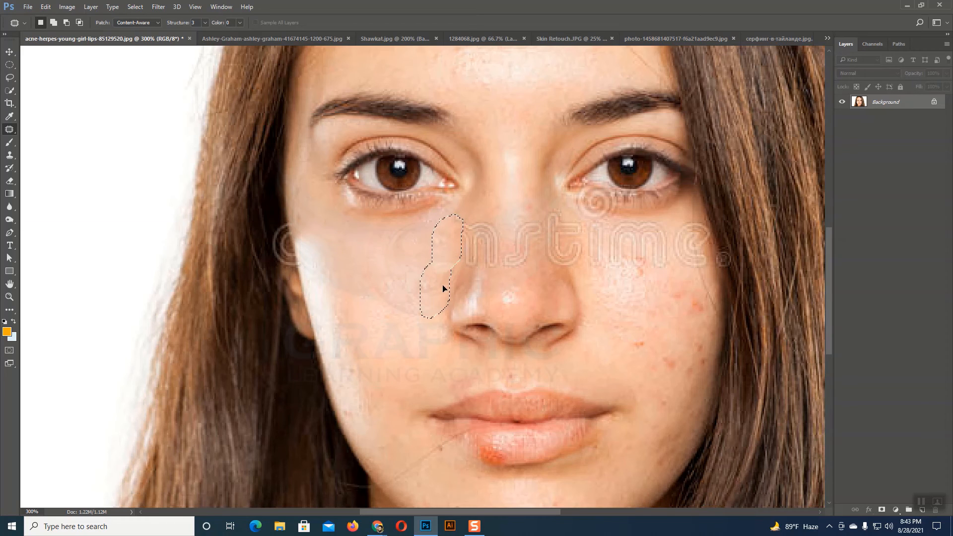
pyautogui.click(397, 293)
# Step: Patch the watermark letters beneath the right-hand eye one area at a time with skin from the cheek below
pyautogui.moveTo(603, 219)
pyautogui.mouseDown()
pyautogui.moveTo(584, 247)
pyautogui.moveTo(591, 276)
pyautogui.moveTo(606, 232)
pyautogui.moveTo(605, 262)
pyautogui.moveTo(591, 276)
pyautogui.moveTo(605, 322)
pyautogui.mouseUp()
pyautogui.moveTo(601, 224)
pyautogui.mouseDown()
pyautogui.moveTo(603, 267)
pyautogui.moveTo(628, 248)
pyautogui.moveTo(619, 223)
pyautogui.moveTo(605, 229)
pyautogui.moveTo(623, 310)
pyautogui.mouseUp()
pyautogui.click(655, 294)
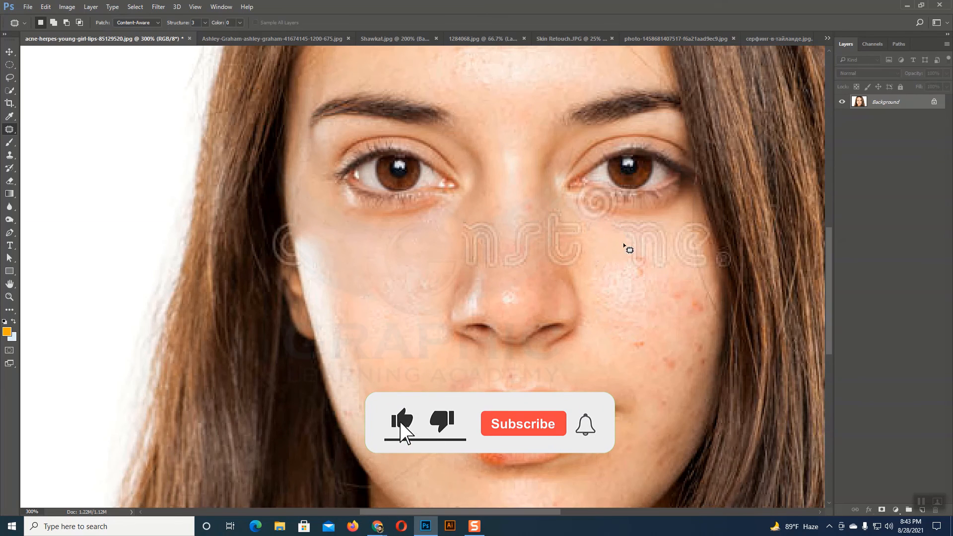
pyautogui.moveTo(619, 240)
pyautogui.mouseDown()
pyautogui.moveTo(664, 219)
pyautogui.moveTo(669, 235)
pyautogui.moveTo(671, 264)
pyautogui.moveTo(635, 277)
pyautogui.moveTo(615, 245)
pyautogui.moveTo(638, 271)
pyautogui.moveTo(638, 308)
pyautogui.mouseUp()
pyautogui.click(677, 299)
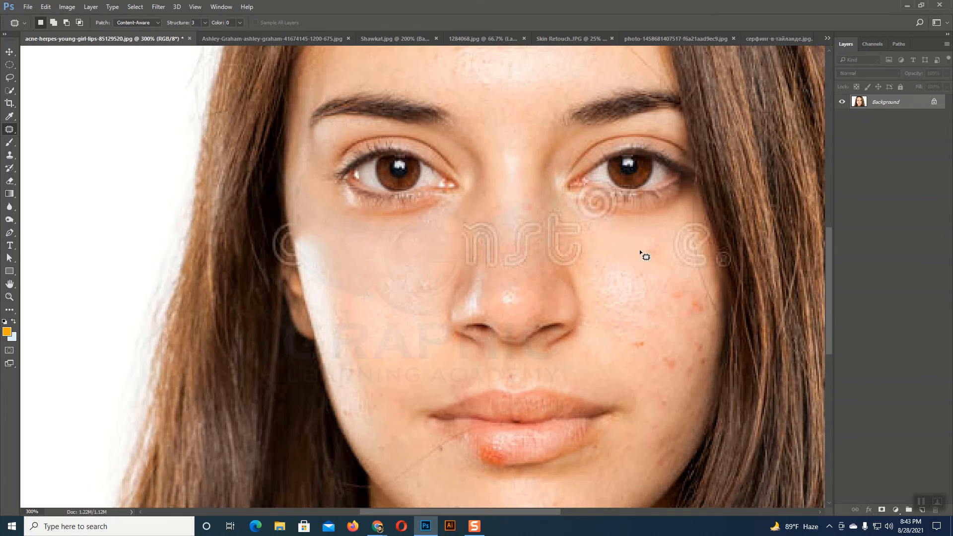
pyautogui.moveTo(643, 240)
pyautogui.mouseDown()
pyautogui.moveTo(639, 250)
pyautogui.moveTo(644, 239)
pyautogui.mouseUp()
pyautogui.moveTo(648, 249); pyautogui.dragTo(640, 295)
pyautogui.click(661, 303)
# Step: Set the patch Structure to 6 and patch the remaining watermark letter on the outer right-hand cheek with neighbouring skin
pyautogui.click(205, 22)
pyautogui.click(208, 24)
pyautogui.moveTo(710, 225)
pyautogui.mouseDown()
pyautogui.moveTo(675, 235)
pyautogui.moveTo(681, 313)
pyautogui.mouseUp()
pyautogui.click(653, 267)
pyautogui.moveTo(675, 254)
pyautogui.mouseDown()
pyautogui.moveTo(690, 274)
pyautogui.moveTo(710, 258)
pyautogui.mouseUp()
pyautogui.moveTo(696, 269); pyautogui.dragTo(684, 296)
pyautogui.click(697, 312)
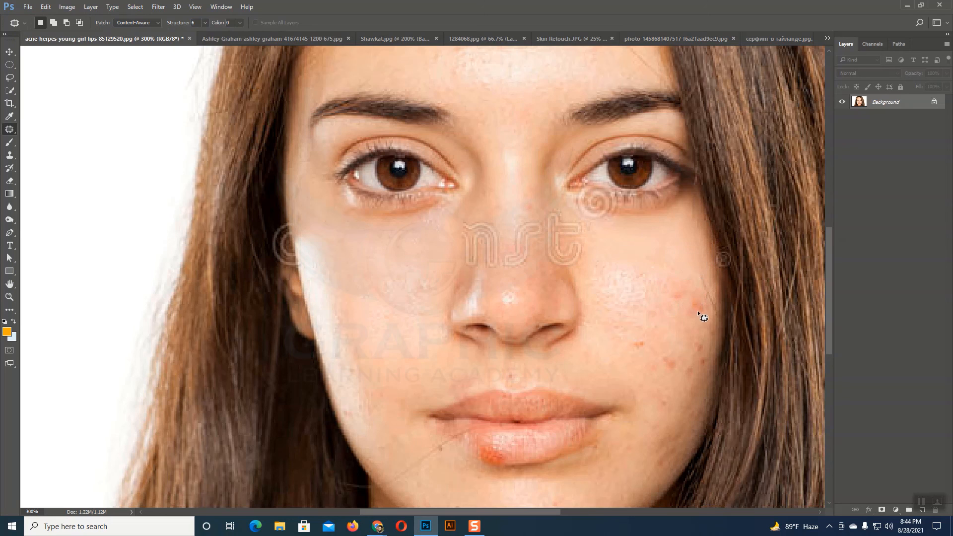
# Step: Patch the watermark letter on the nose bridge with skin from lower on the nose, clear the selection and choose the Patch Tool again
pyautogui.hotkey('ctrl', '-')
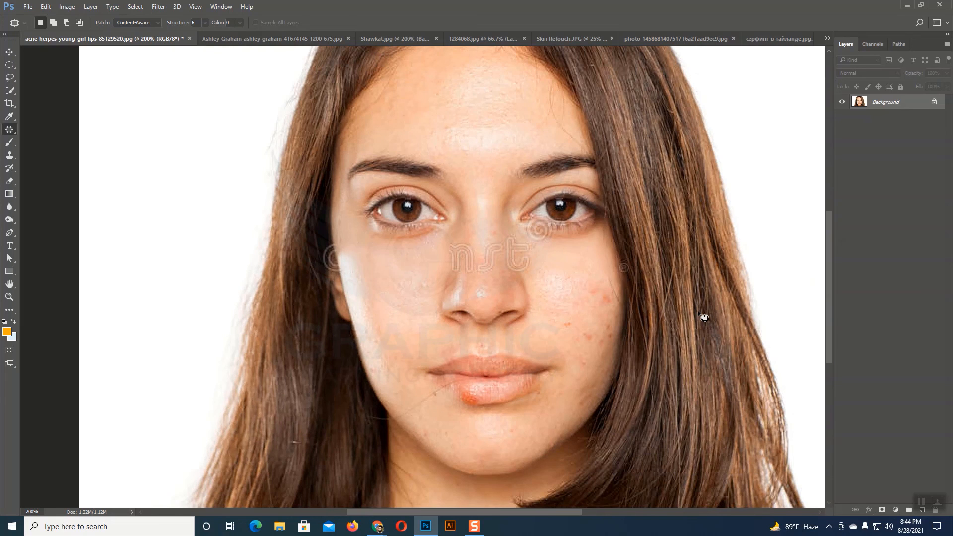
pyautogui.scroll(2, 555, 279)
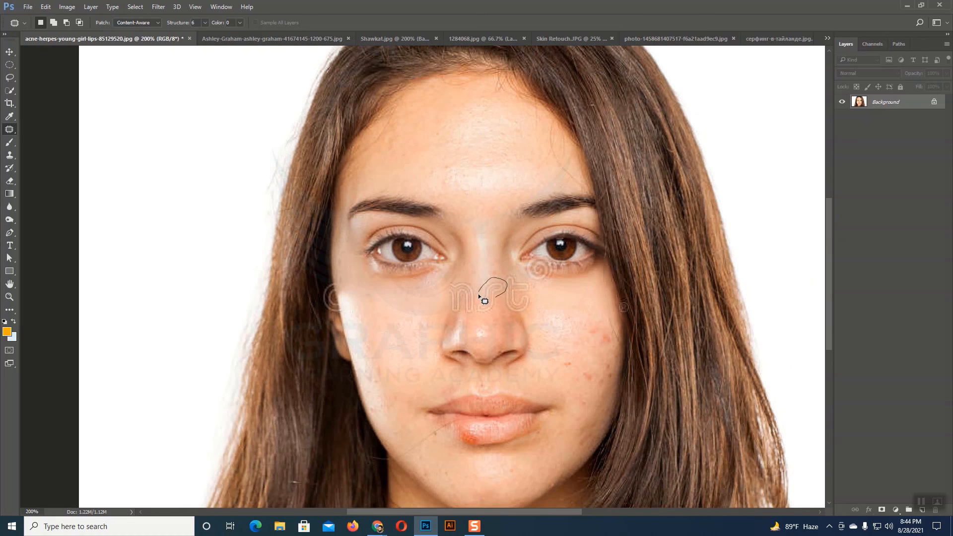
pyautogui.moveTo(479, 294)
pyautogui.mouseDown()
pyautogui.moveTo(485, 319)
pyautogui.moveTo(500, 306)
pyautogui.moveTo(493, 276)
pyautogui.moveTo(491, 339)
pyautogui.mouseUp()
pyautogui.hotkey('ctrl', 'd')
pyautogui.rightClick(9, 130)
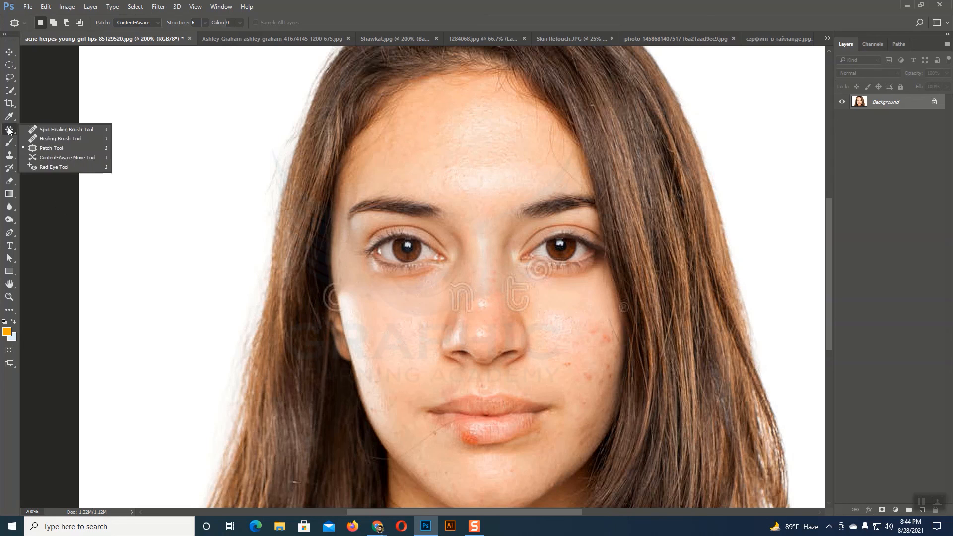
pyautogui.click(58, 149)
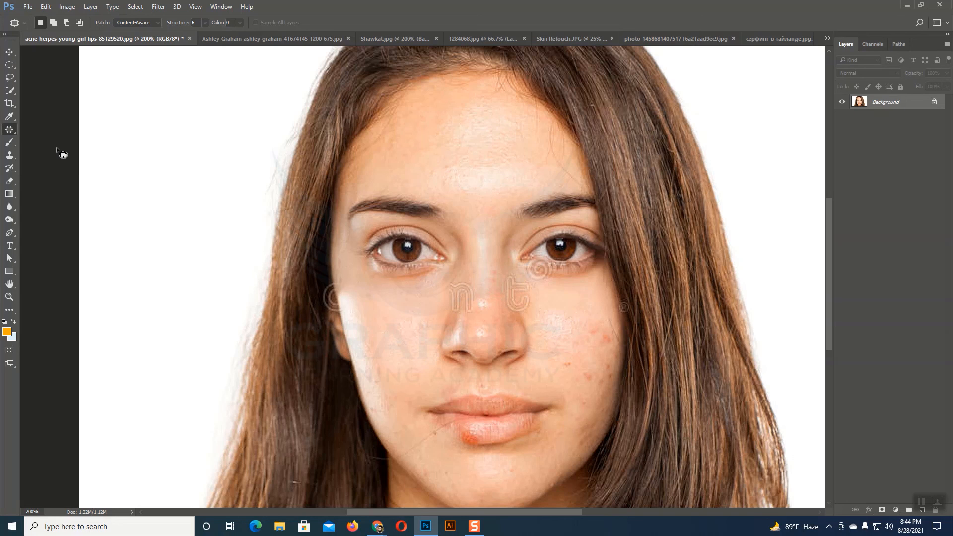